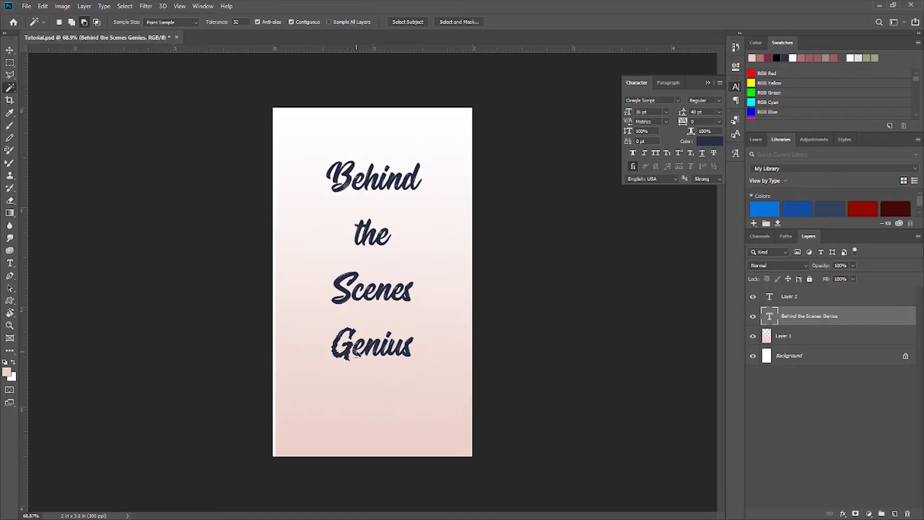
Step: Finish selecting the letters of "Genius" and fade them with the pink-to-transparent gradient on a new layer, leaving nothing selected
{"action": "key", "text": "shift"}
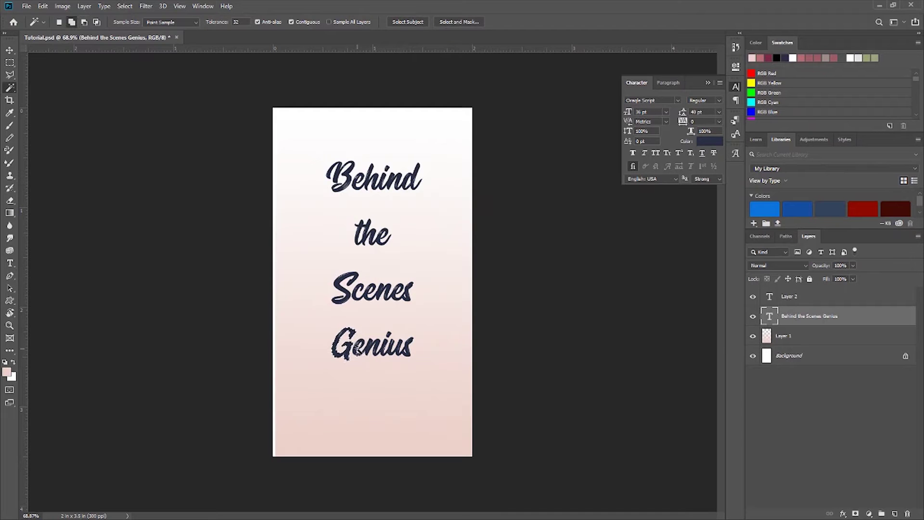
{"action": "key", "text": "alt"}
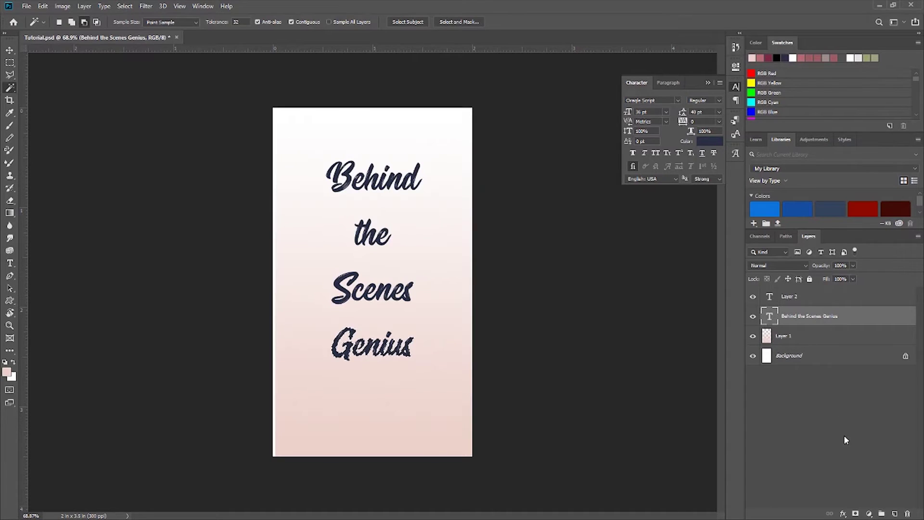
{"action": "left_click", "coordinate": [895, 513]}
{"action": "key", "text": "g"}
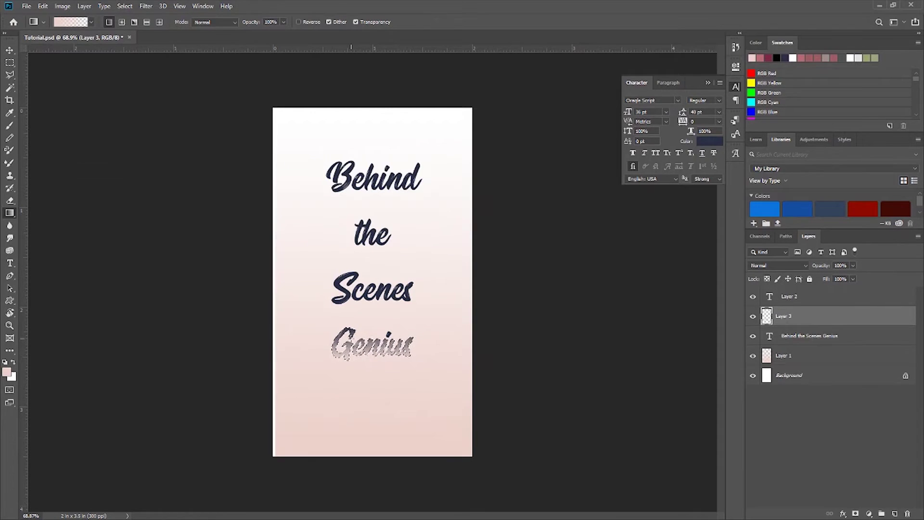
{"action": "key", "text": "ctrl+d"}
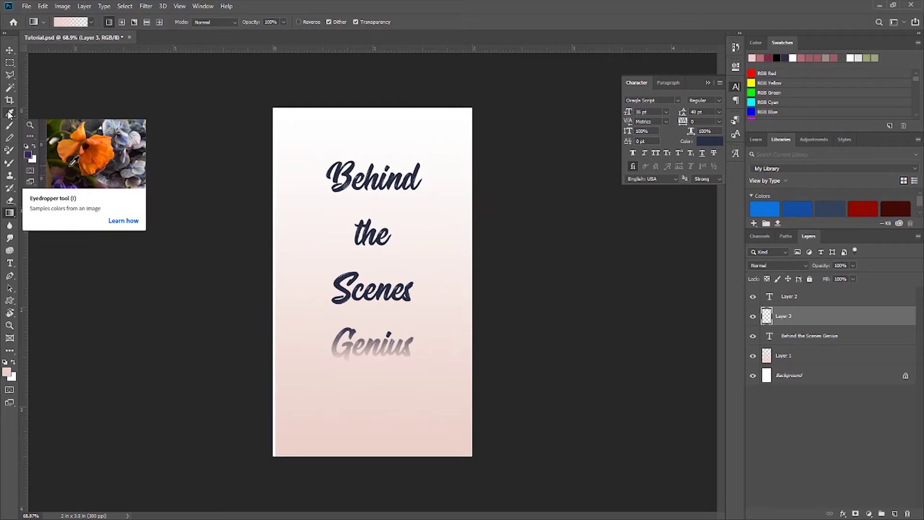
Step: Sample the dark navy of the "Behind" lettering as the foreground color with the Eyedropper
{"action": "left_click", "coordinate": [9, 114]}
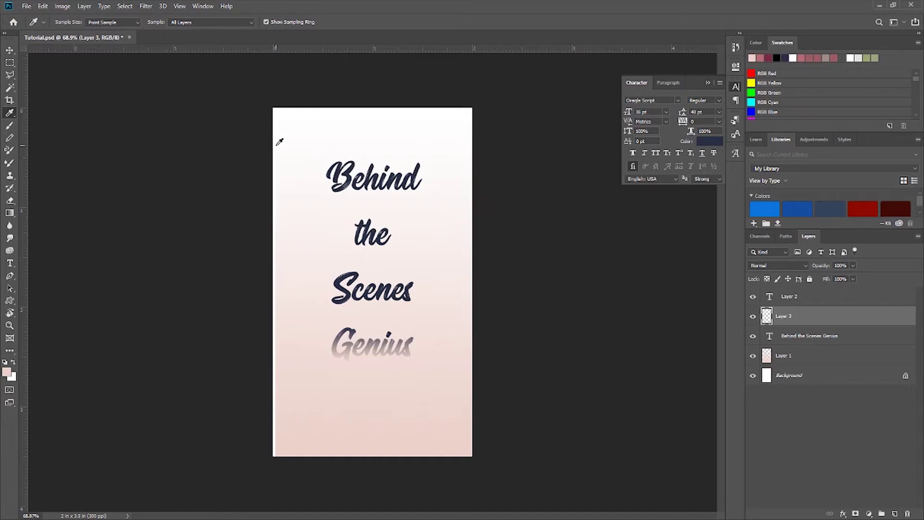
{"action": "left_click", "coordinate": [7, 374]}
{"action": "key", "text": "Return"}
{"action": "left_click", "coordinate": [418, 172]}
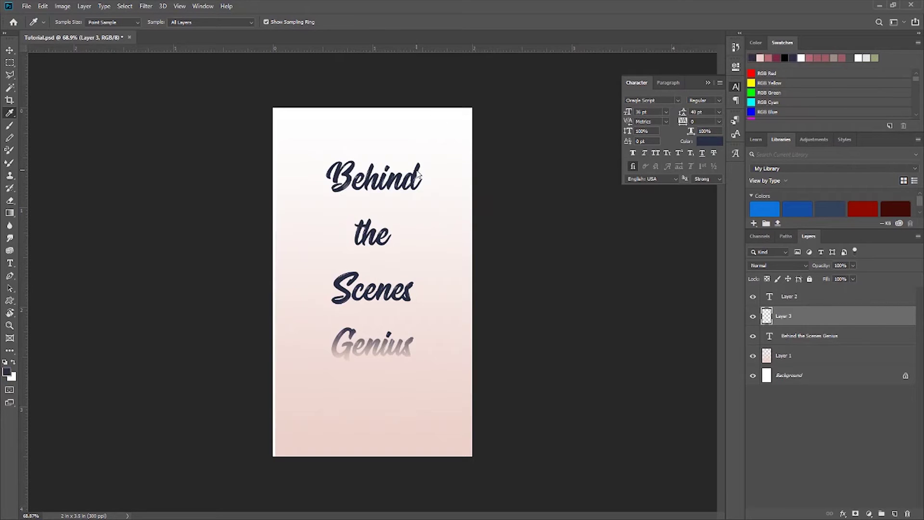
Step: Set the foreground color to the pink #ecd3cc sampled from the lower part of the card's background
{"action": "left_click", "coordinate": [8, 373]}
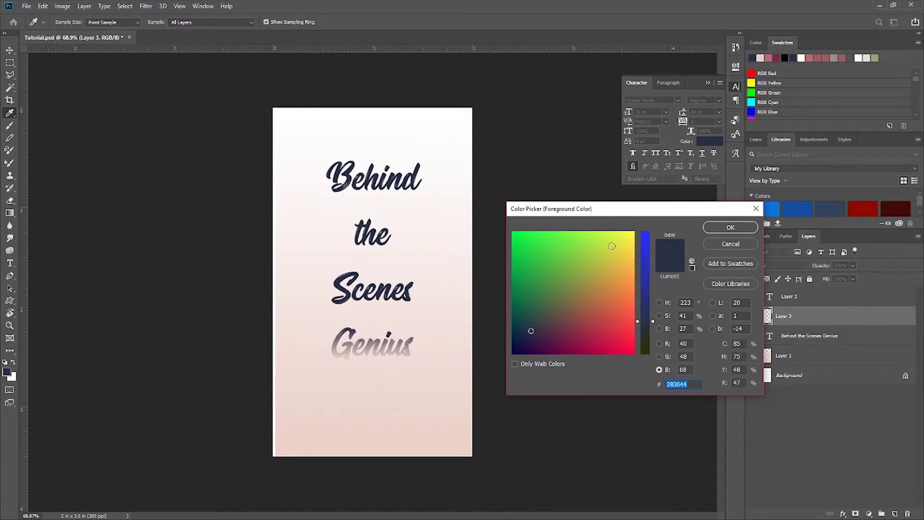
{"action": "mouse_move", "coordinate": [611, 255]}
{"action": "left_mouse_down"}
{"action": "mouse_move", "coordinate": [612, 279]}
{"action": "mouse_move", "coordinate": [559, 272]}
{"action": "mouse_move", "coordinate": [579, 309]}
{"action": "mouse_move", "coordinate": [567, 311]}
{"action": "mouse_move", "coordinate": [564, 256]}
{"action": "mouse_move", "coordinate": [545, 263]}
{"action": "mouse_move", "coordinate": [584, 331]}
{"action": "mouse_move", "coordinate": [601, 270]}
{"action": "mouse_move", "coordinate": [608, 324]}
{"action": "left_mouse_up"}
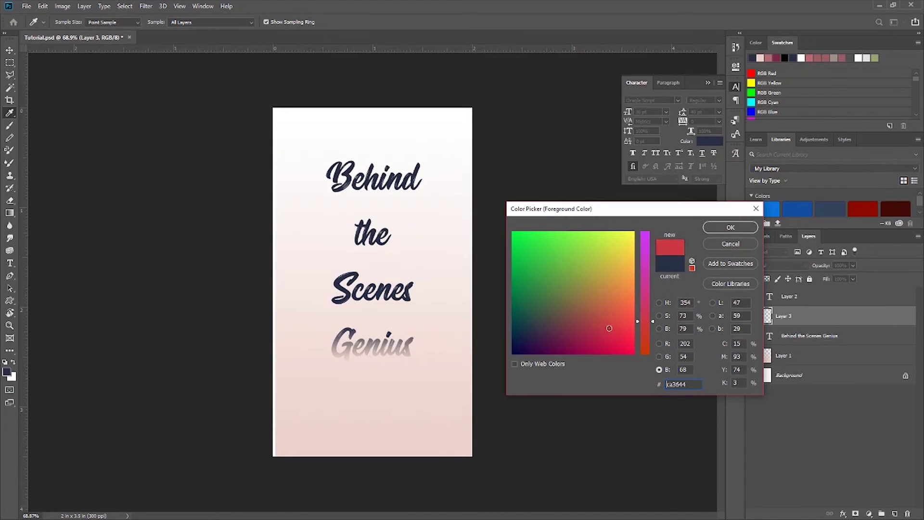
{"action": "left_click", "coordinate": [460, 211]}
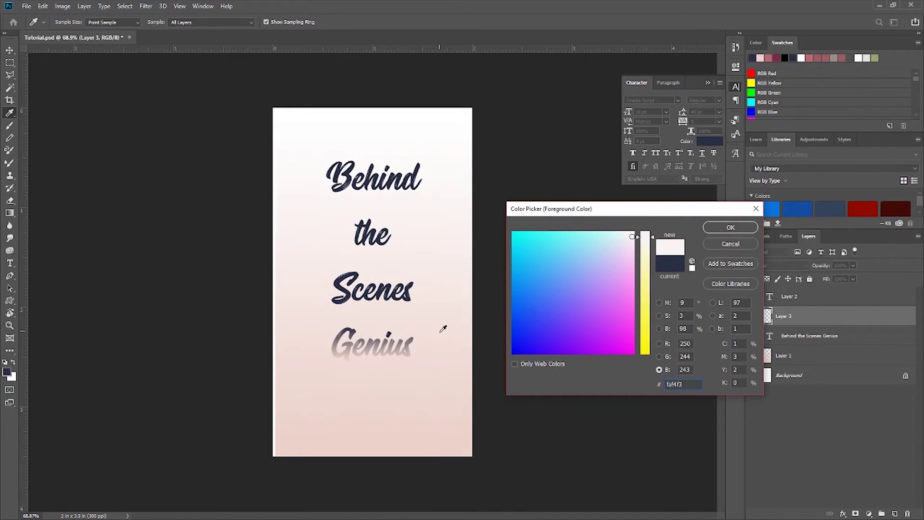
{"action": "left_click", "coordinate": [409, 416]}
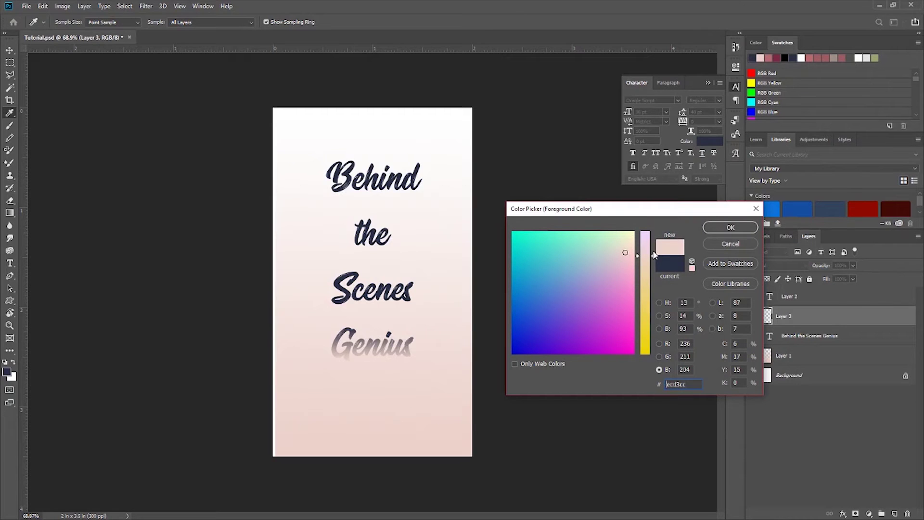
{"action": "left_click", "coordinate": [731, 227]}
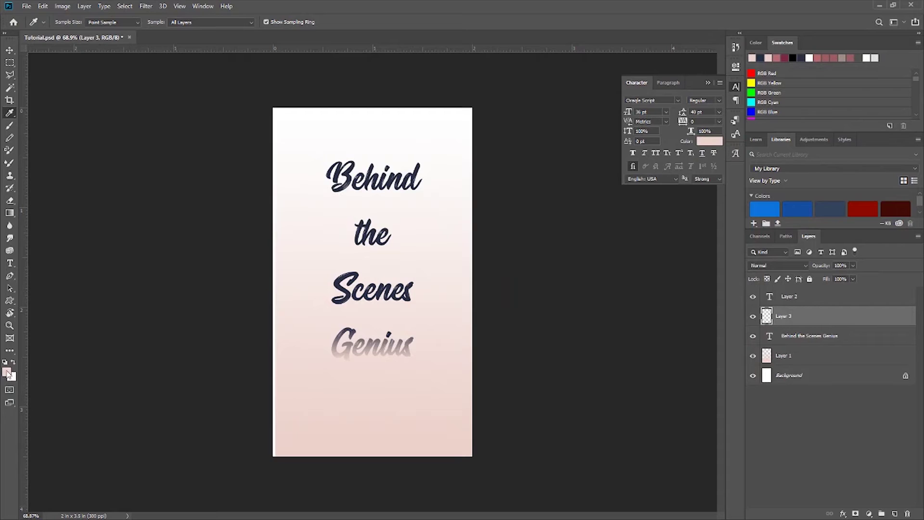
{"action": "left_click", "coordinate": [9, 264]}
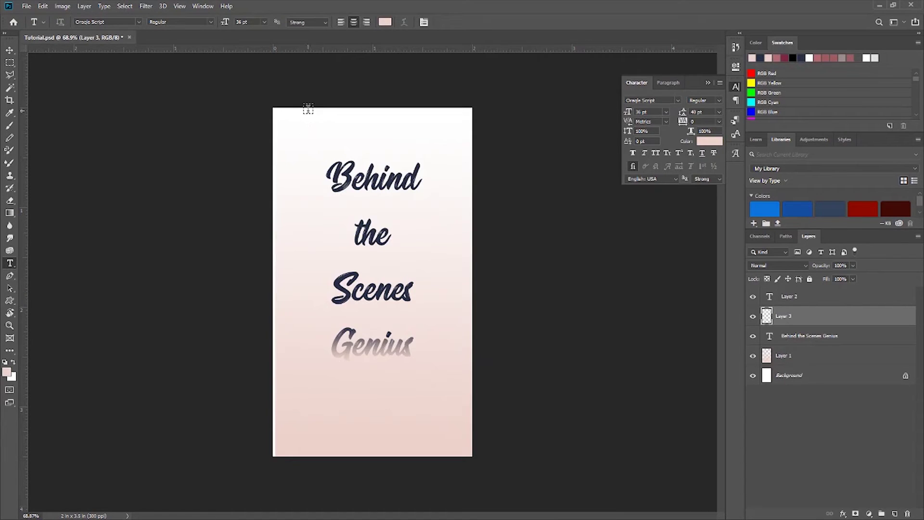
{"action": "left_click", "coordinate": [783, 339]}
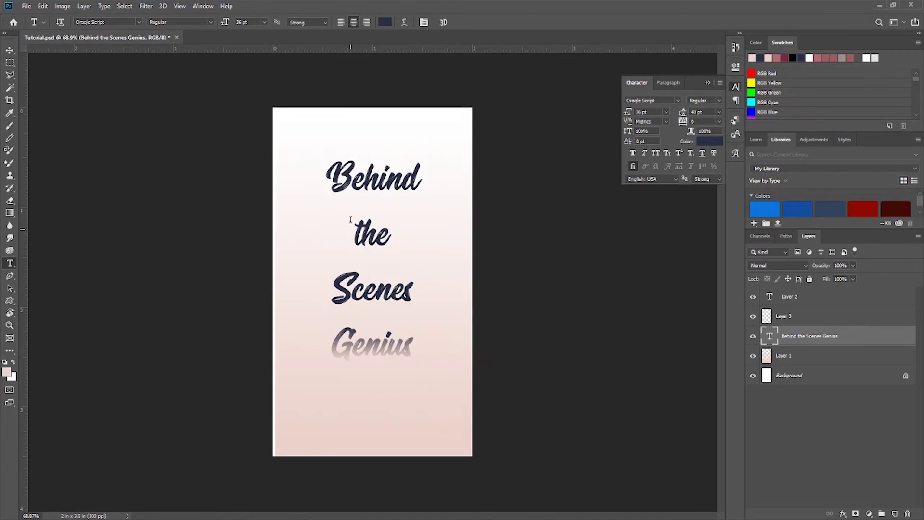
{"action": "left_click", "coordinate": [295, 122]}
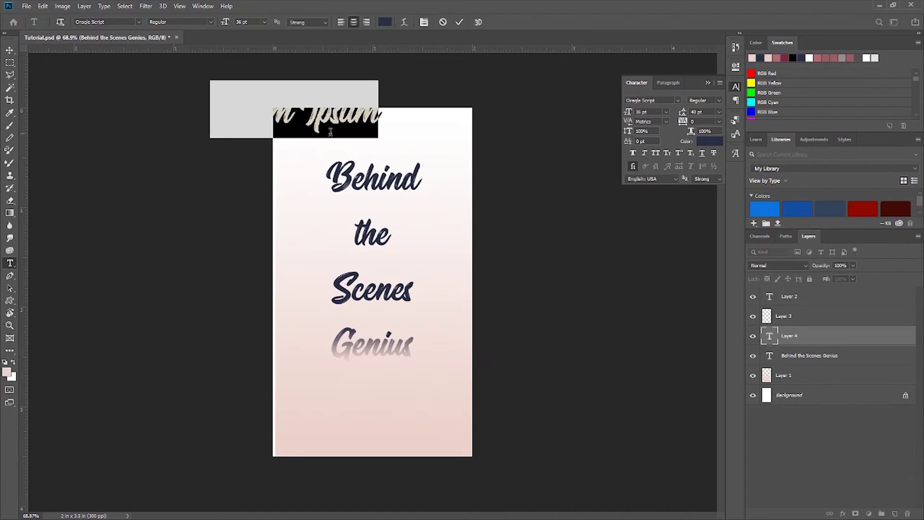
{"action": "left_click", "coordinate": [377, 114]}
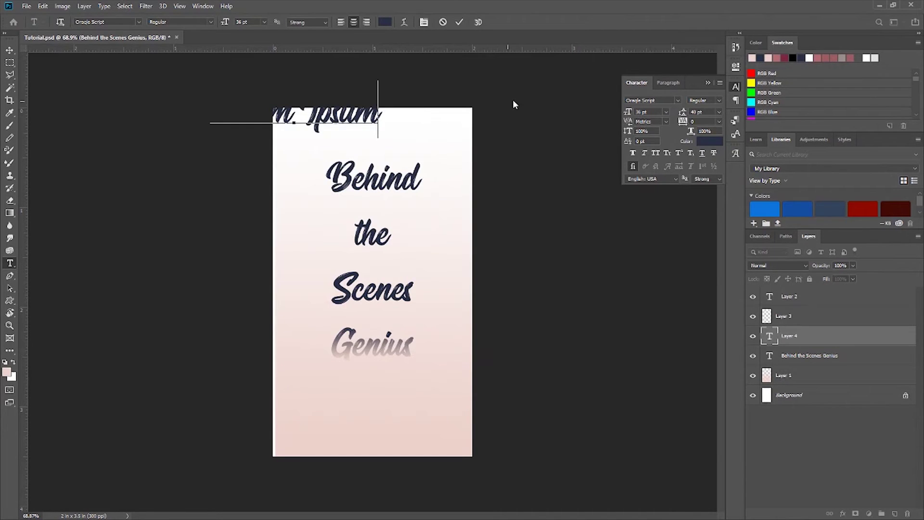
{"action": "left_click", "coordinate": [443, 22]}
{"action": "left_click_drag", "start_coordinate": [291, 122], "coordinate": [452, 418]}
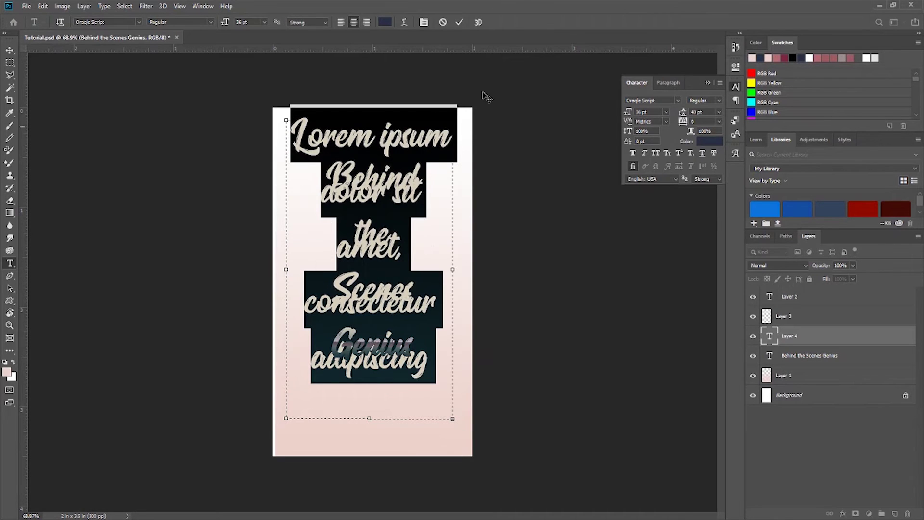
{"action": "key", "text": "Escape"}
Step: Try selecting the whole "Behind the Scenes Genius" text for editing with the Type tool
{"action": "left_click", "coordinate": [376, 230]}
{"action": "left_click_drag", "start_coordinate": [328, 174], "coordinate": [427, 334]}
{"action": "left_click", "coordinate": [434, 333]}
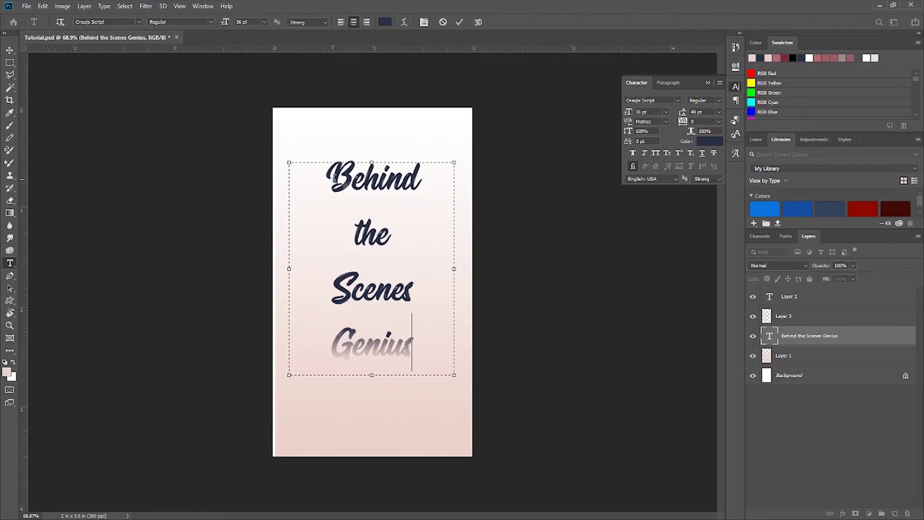
{"action": "key", "text": "ctrl+a"}
{"action": "left_click", "coordinate": [434, 346]}
{"action": "left_click_drag", "start_coordinate": [408, 348], "coordinate": [315, 159]}
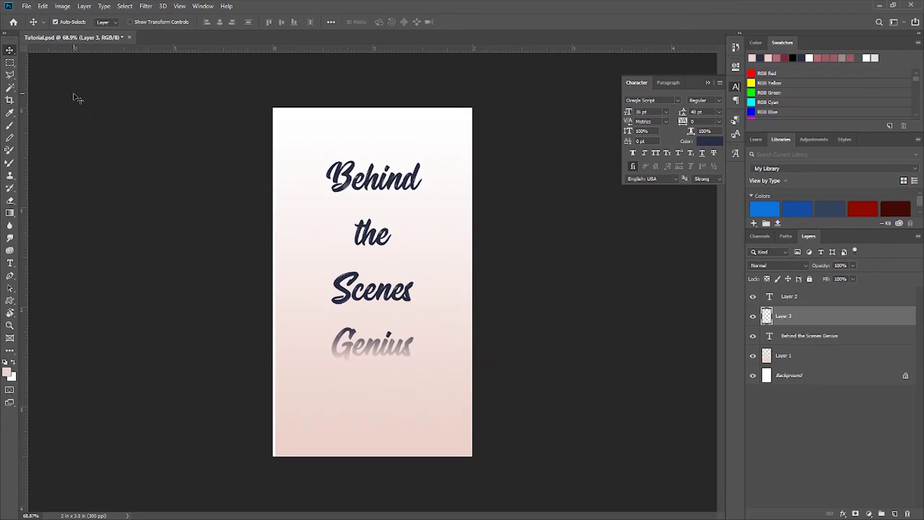
Step: Cut a rectangular area out of the middle of Layer 1's gradient so that only a border frame around the lettering remains
{"action": "left_click", "coordinate": [9, 63]}
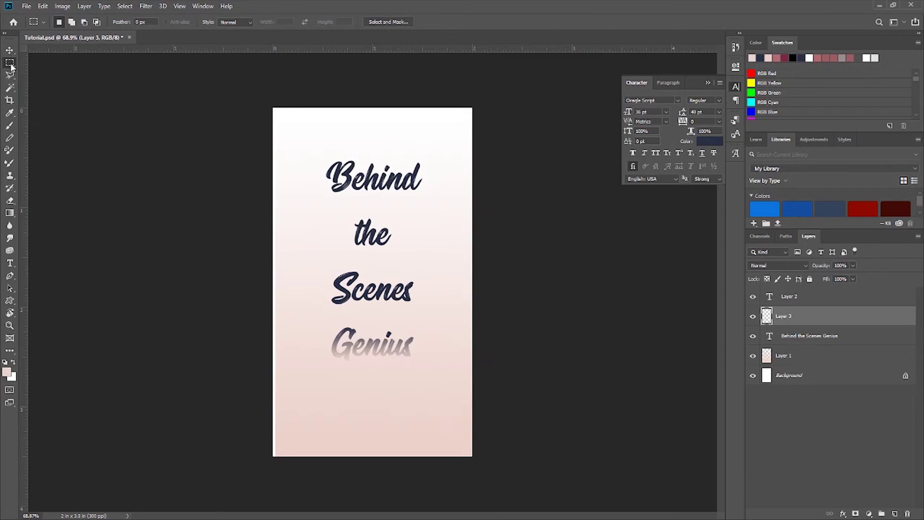
{"action": "left_click_drag", "start_coordinate": [289, 117], "coordinate": [452, 426]}
{"action": "left_click_drag", "start_coordinate": [456, 440], "coordinate": [288, 125]}
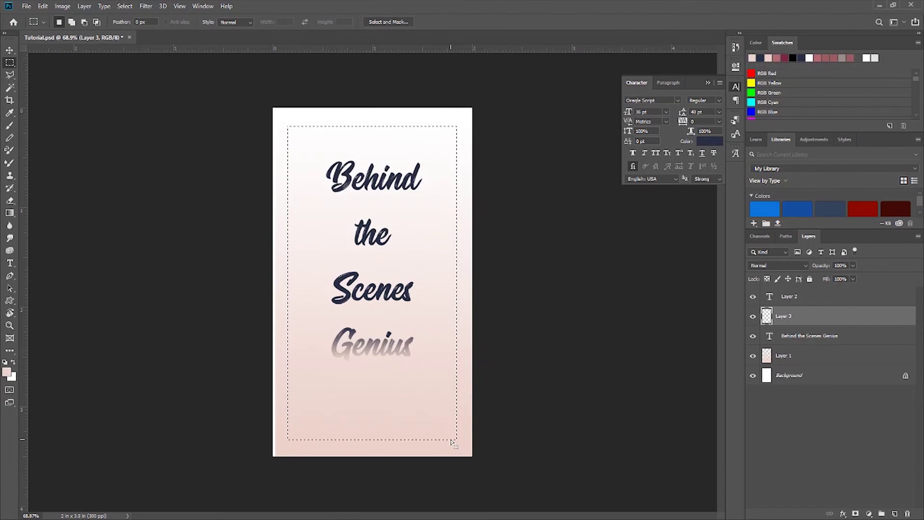
{"action": "left_click", "coordinate": [792, 360]}
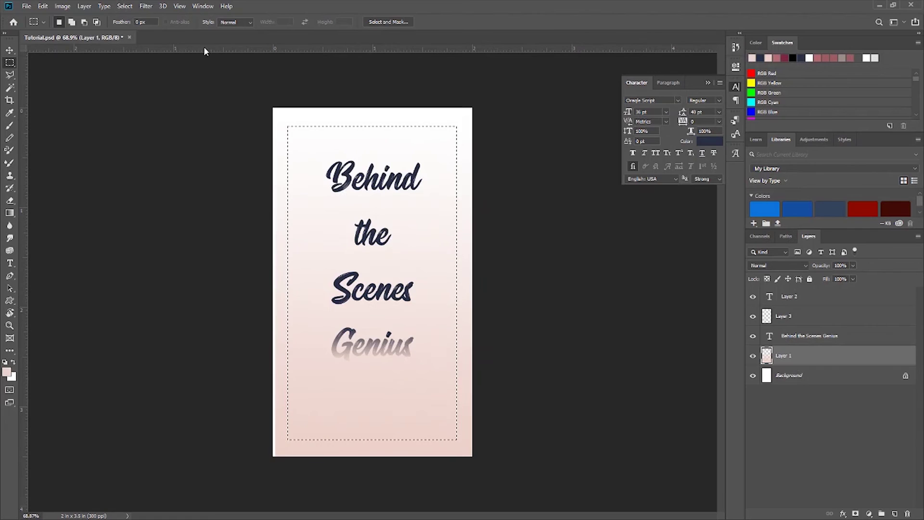
{"action": "key", "text": "ctrl+d"}
{"action": "key", "text": "Delete"}
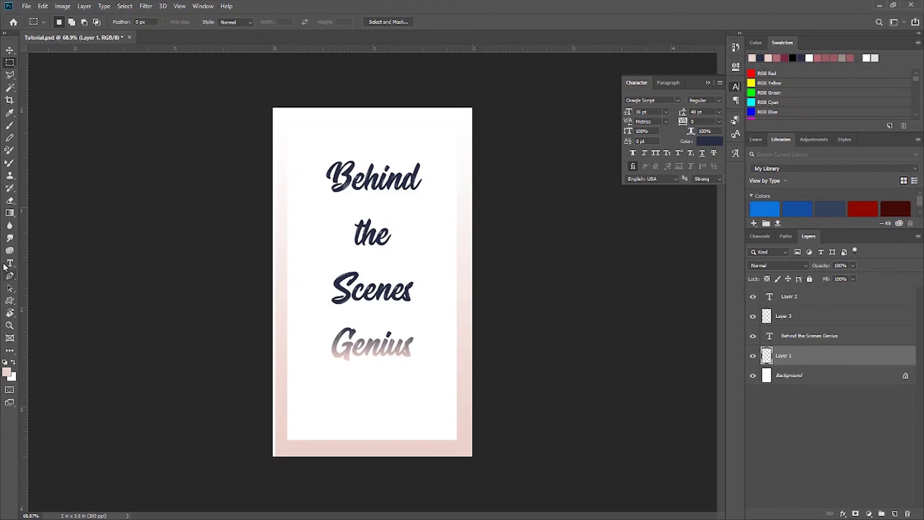
Step: Examine the lettering and border at 100%, fit-screen and fill-screen zoom, and with scrubby zoom in and out
{"action": "left_click", "coordinate": [8, 327]}
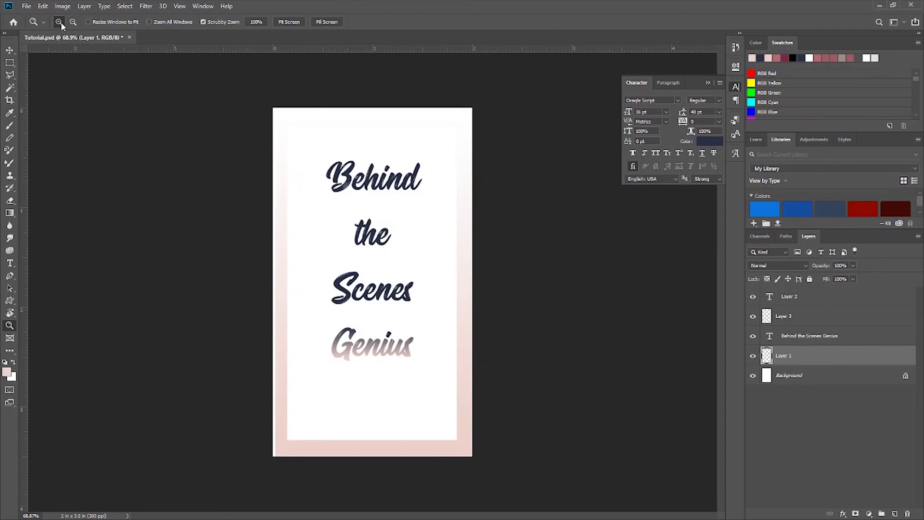
{"action": "left_click", "coordinate": [255, 22]}
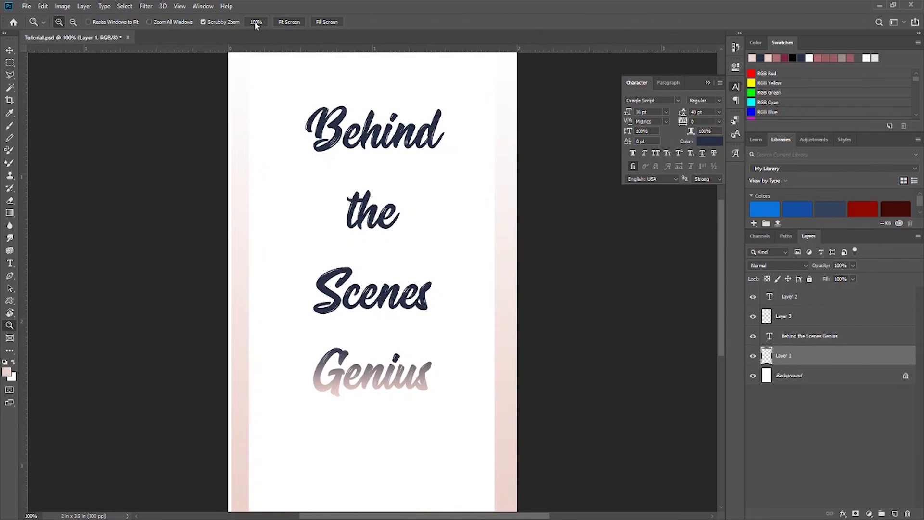
{"action": "left_click", "coordinate": [289, 22]}
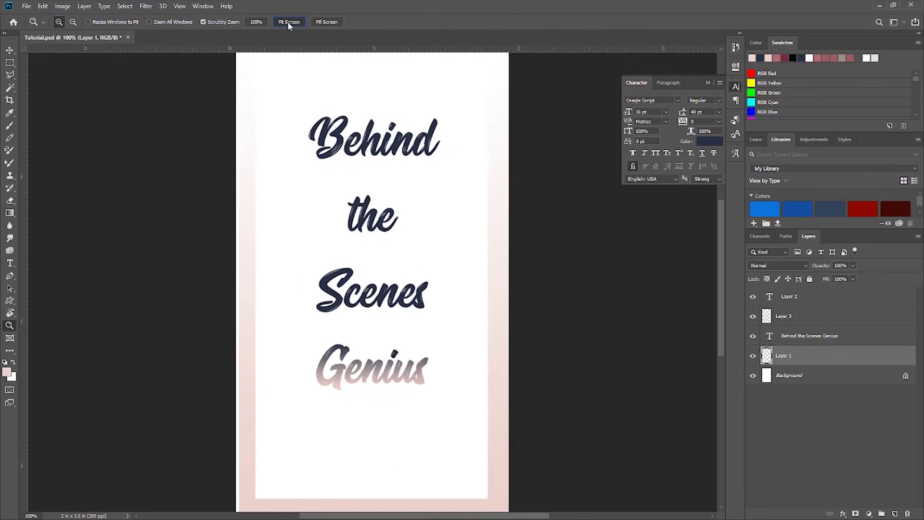
{"action": "left_click", "coordinate": [327, 22]}
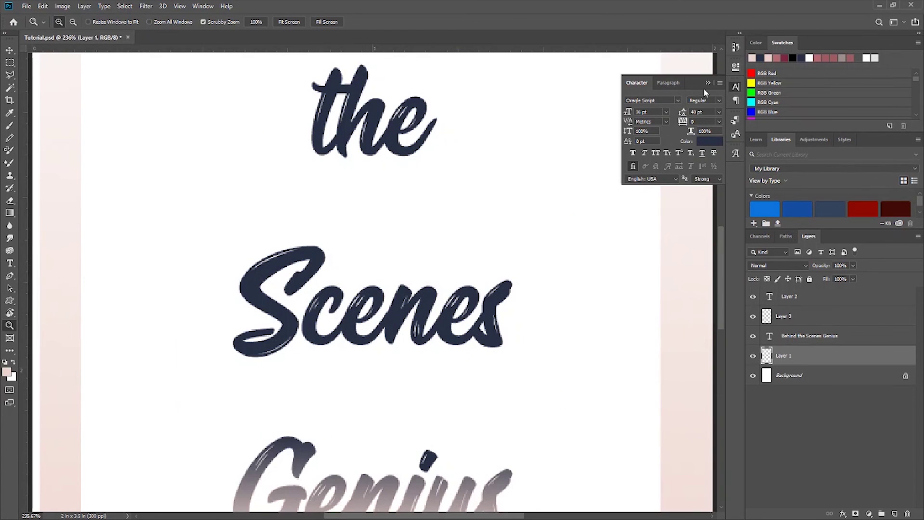
{"action": "left_click", "coordinate": [708, 83]}
{"action": "scroll", "coordinate": [662, 274], "scroll_direction": "down", "scroll_amount": 3}
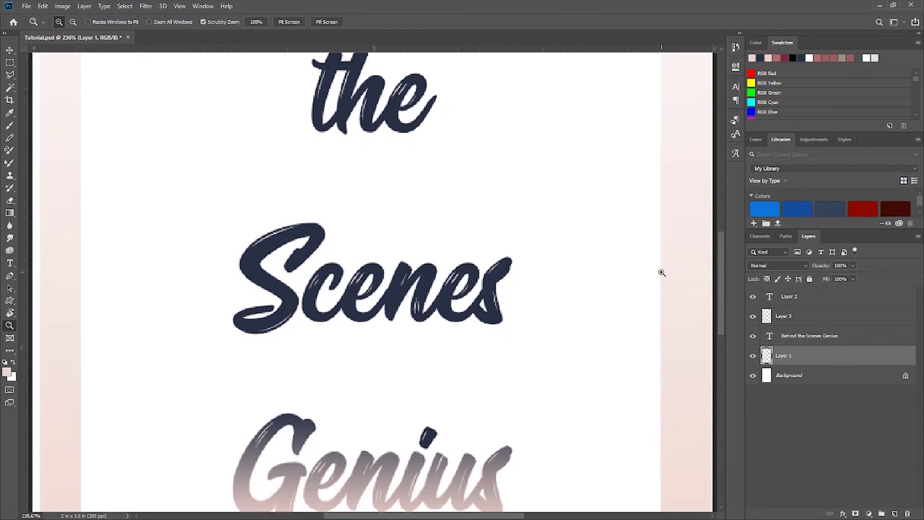
{"action": "left_click", "coordinate": [256, 22]}
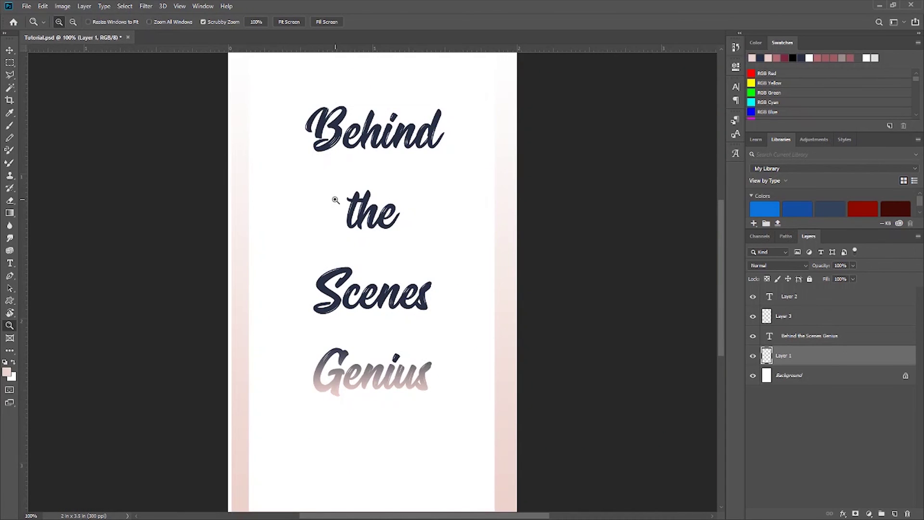
{"action": "left_click_drag", "start_coordinate": [332, 199], "coordinate": [360, 243]}
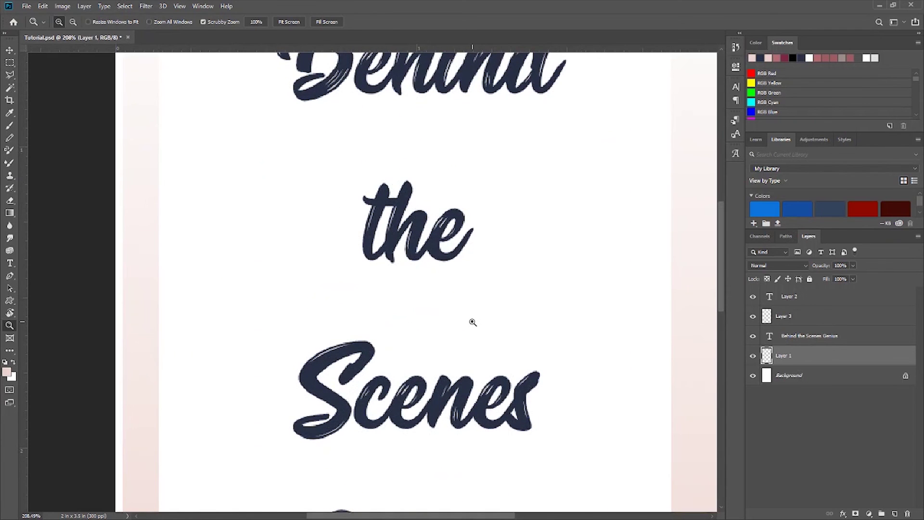
{"action": "left_click_drag", "start_coordinate": [468, 316], "coordinate": [439, 277]}
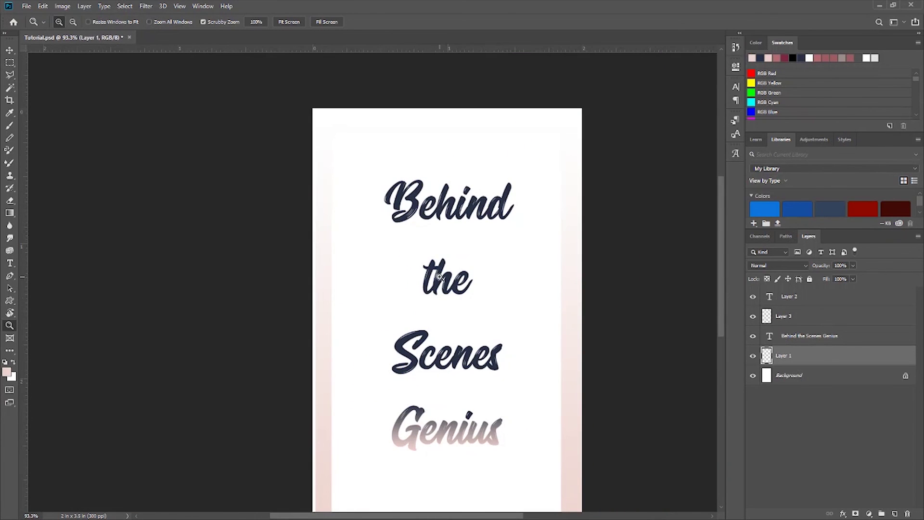